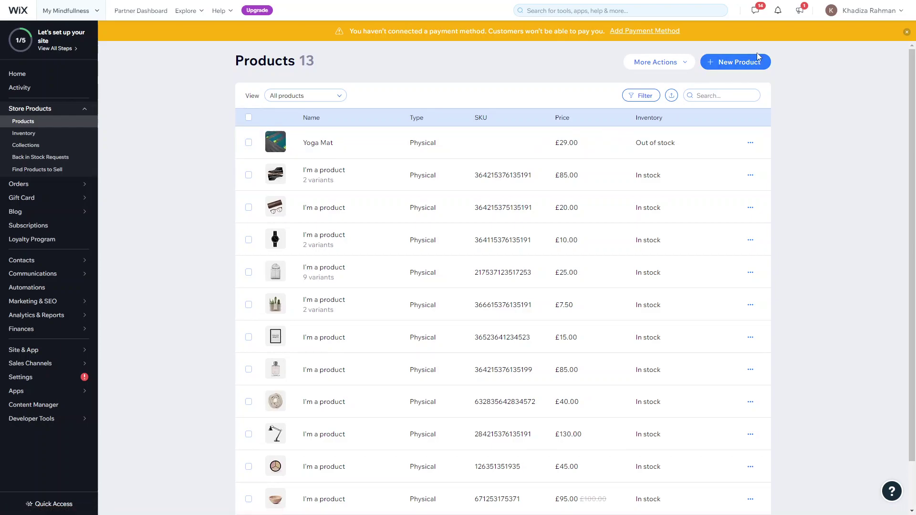
Create a new Digital file product titled 'Brownie Recipe'
left_click(733, 66)
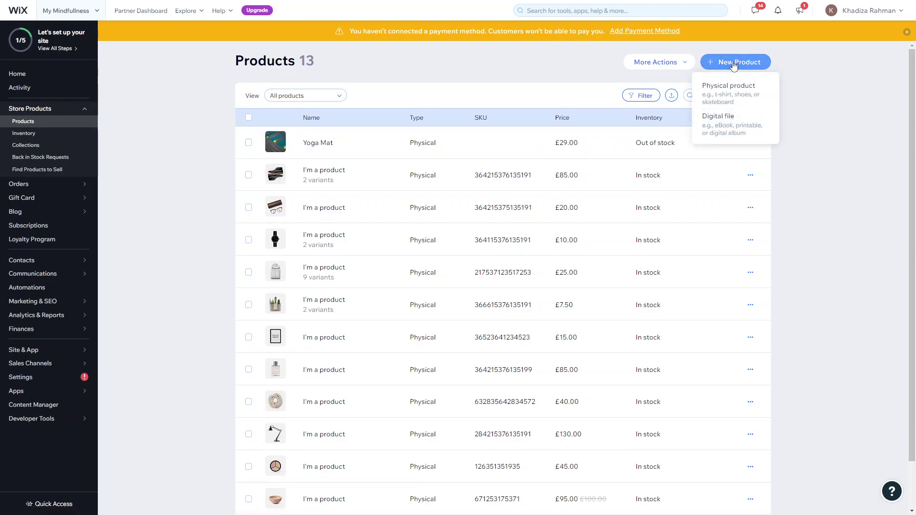
left_click(720, 127)
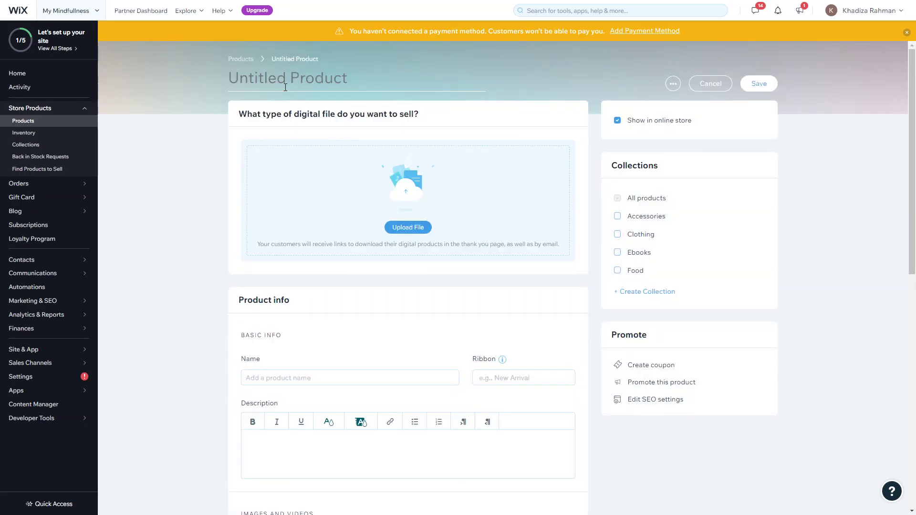
type("Brown")
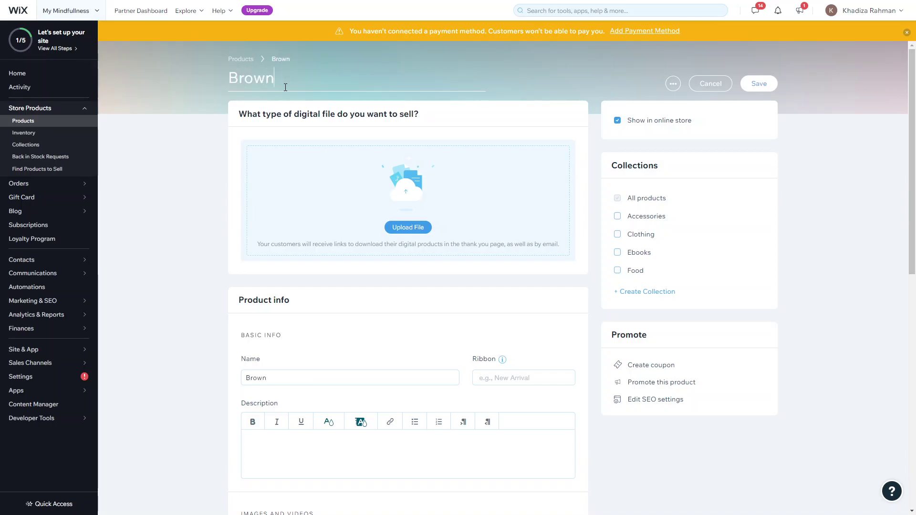
type("ie Recipe")
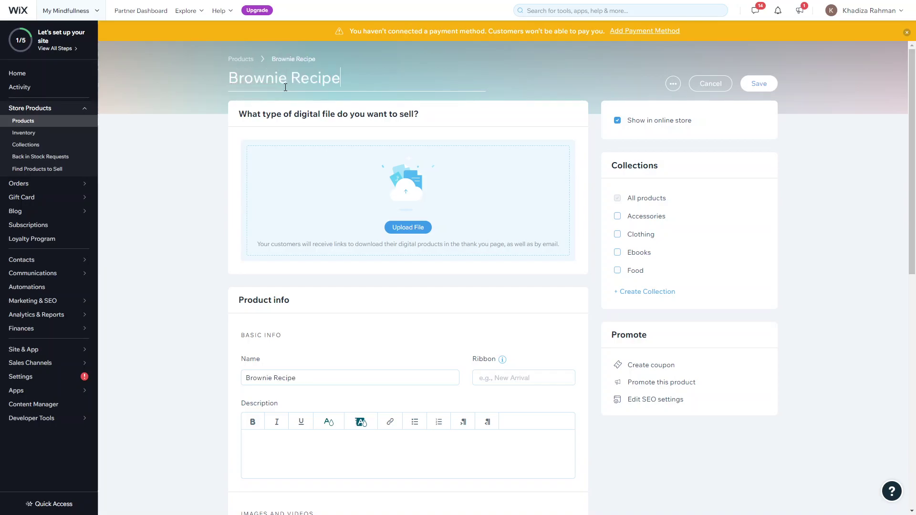
left_click(225, 143)
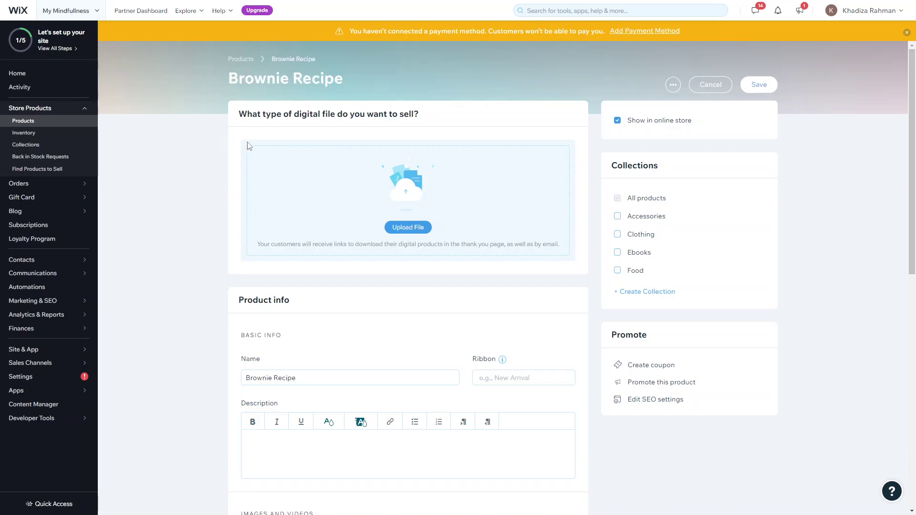
Bring up the Upload File choices: Image, Audio File, Document or Zip File
left_click(399, 229)
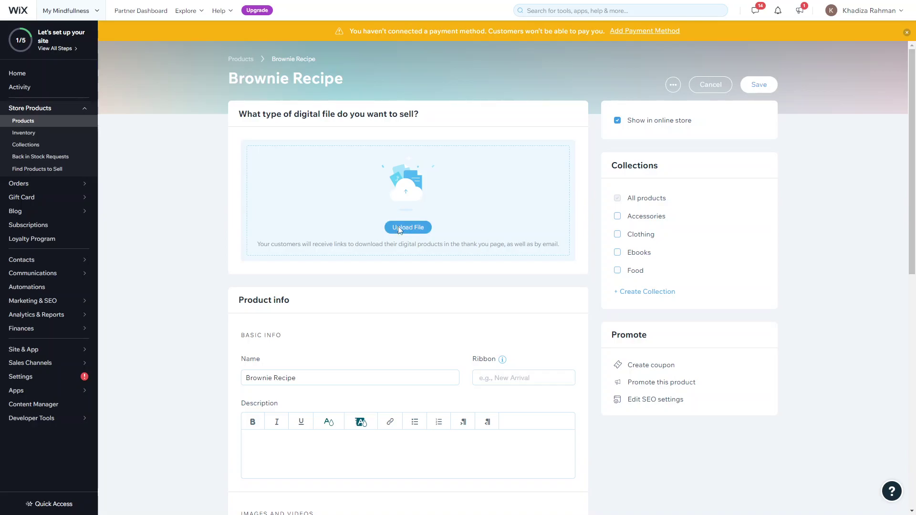
left_click(334, 219)
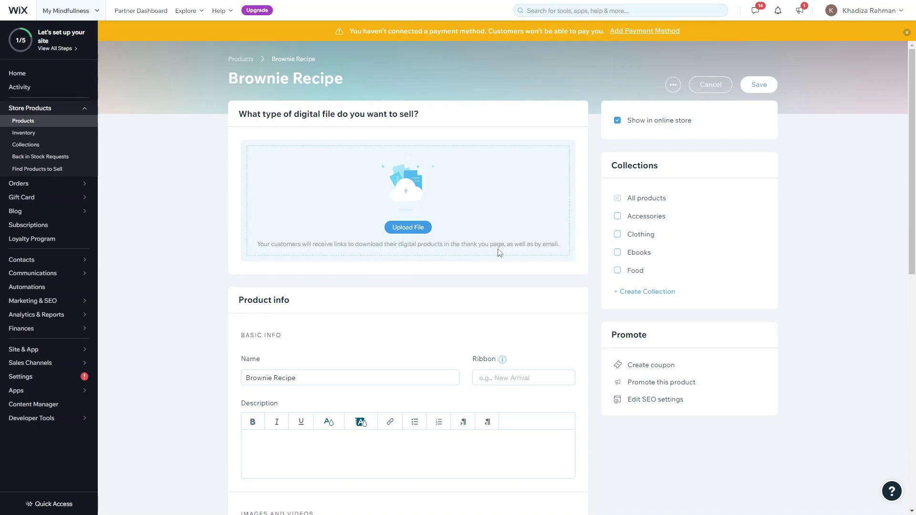
left_click(404, 228)
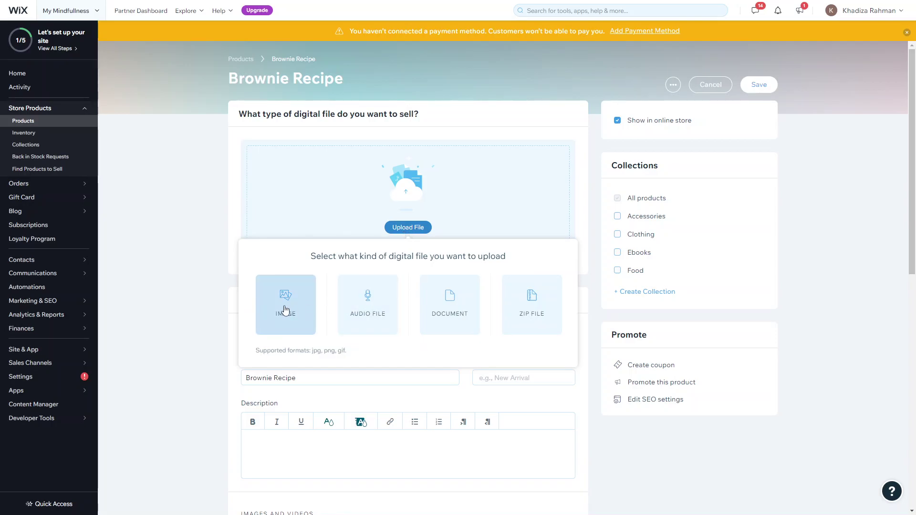
mouse_move(300, 313)
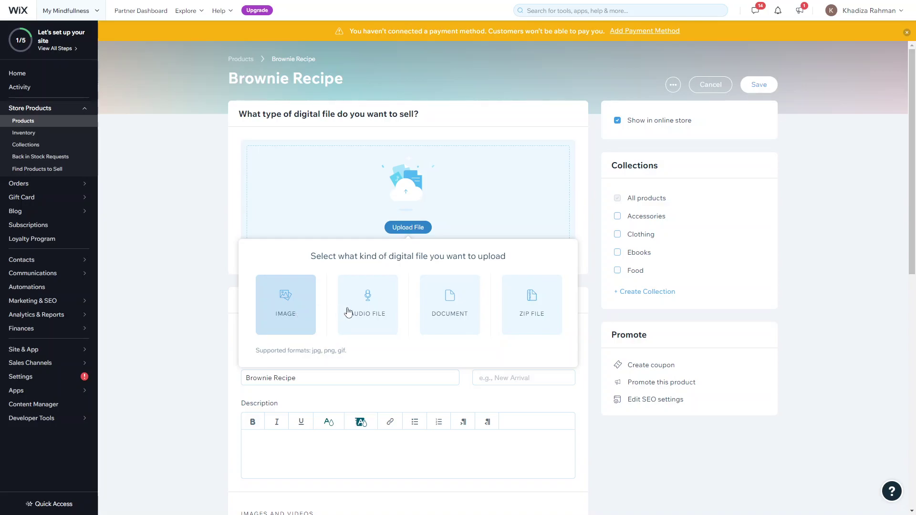
mouse_move(364, 314)
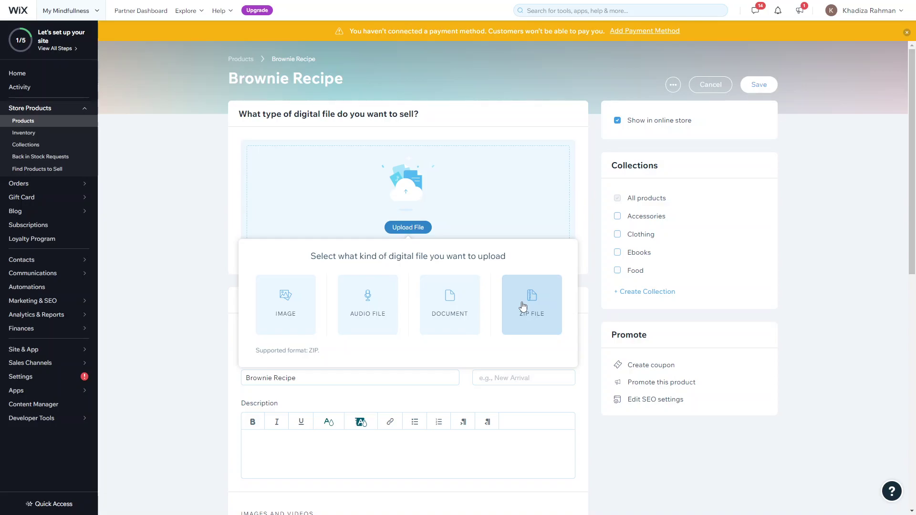
Upload and attach Carrot Cake Recipe.pdf as the product's downloadable file
left_click(286, 304)
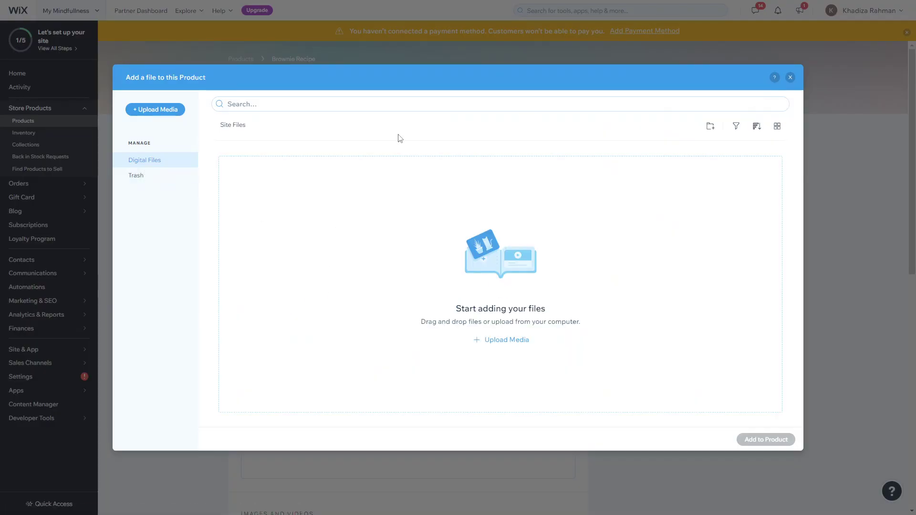
left_click(501, 340)
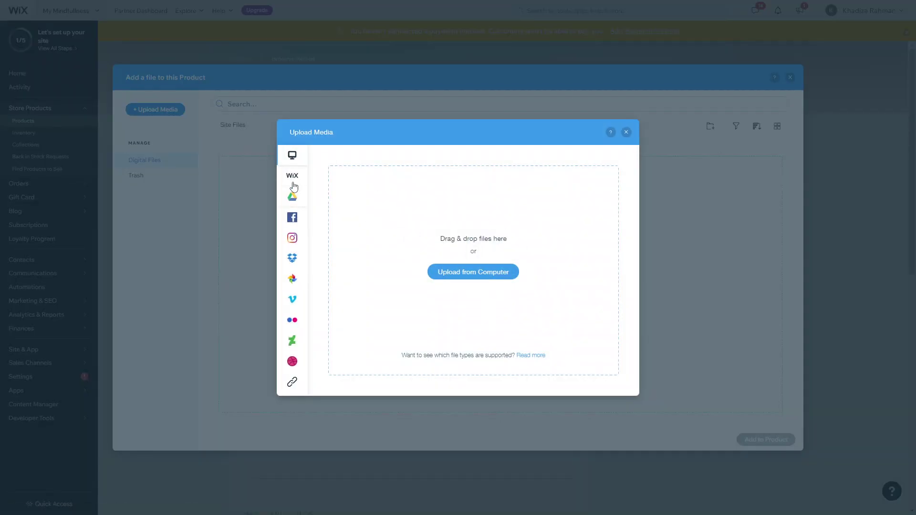
mouse_move(295, 198)
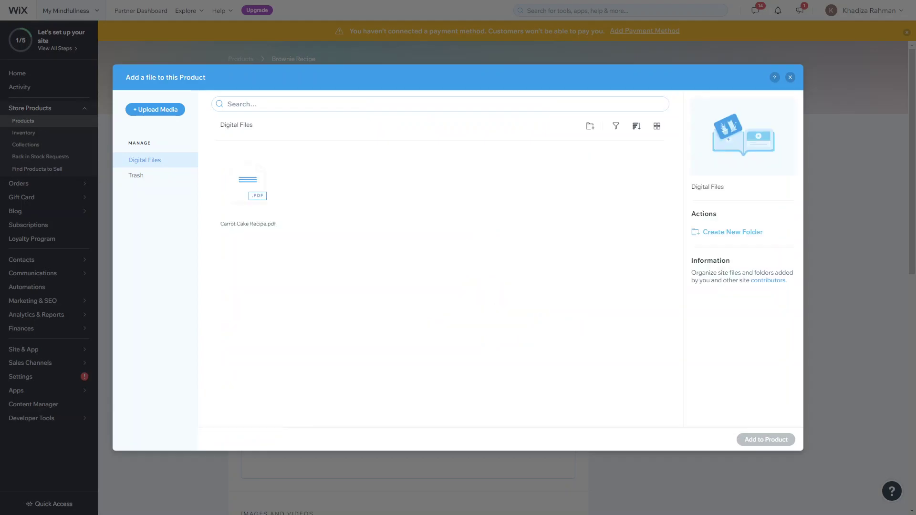
left_click(242, 197)
left_click(766, 438)
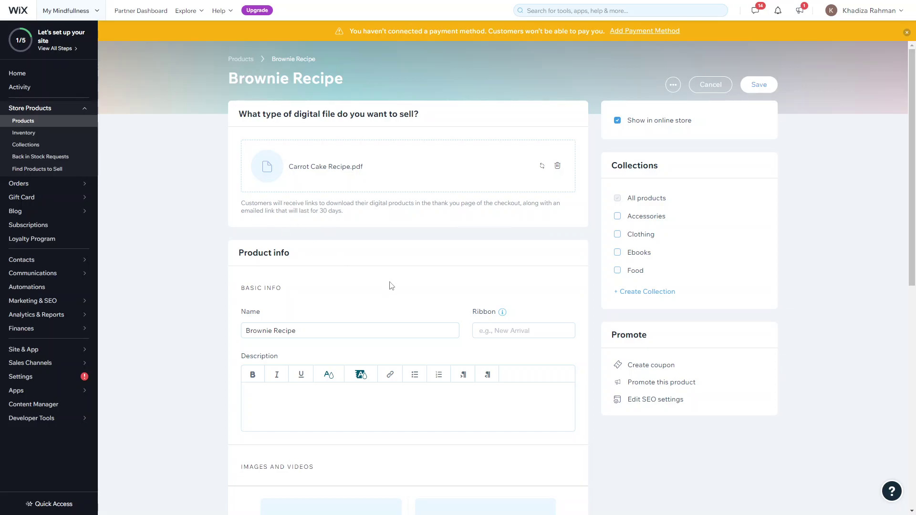
Give the Brownie Recipe product the 'New' ribbon
scroll(391, 288, "down", 3)
scroll(389, 287, "down", 3)
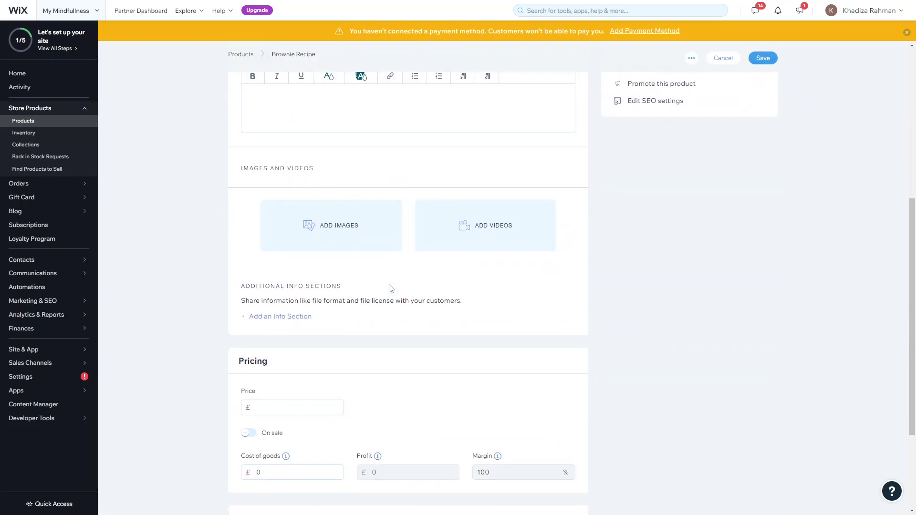
scroll(388, 287, "up", 6)
scroll(374, 293, "down", 1)
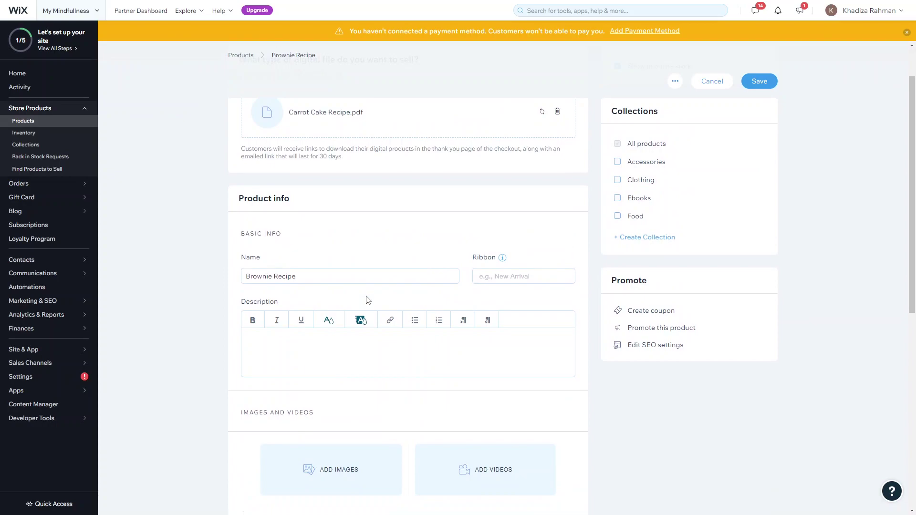
scroll(366, 298, "up", 2)
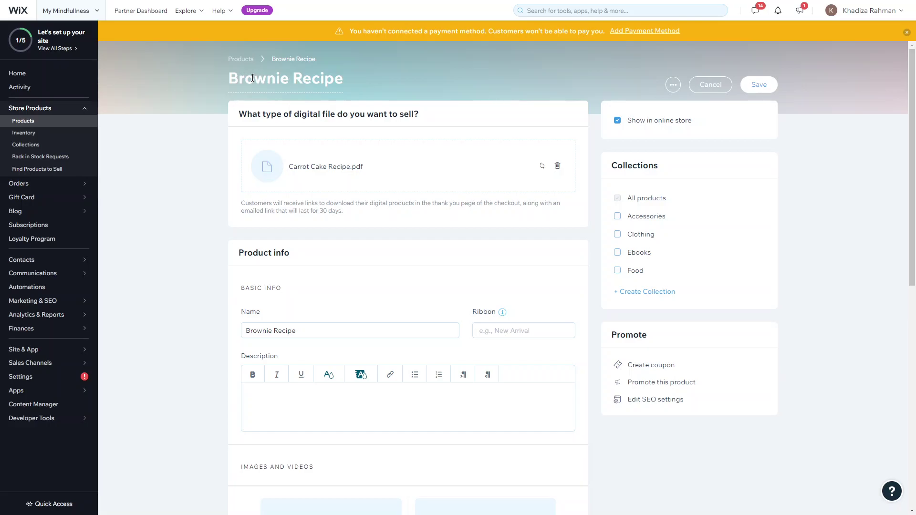
scroll(214, 267, "down", 1)
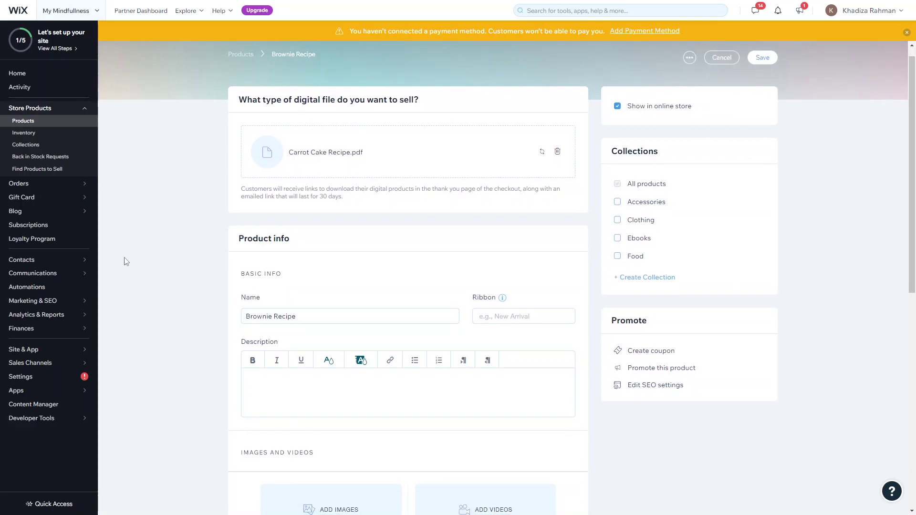
mouse_move(32, 183)
left_click(479, 314)
type("New")
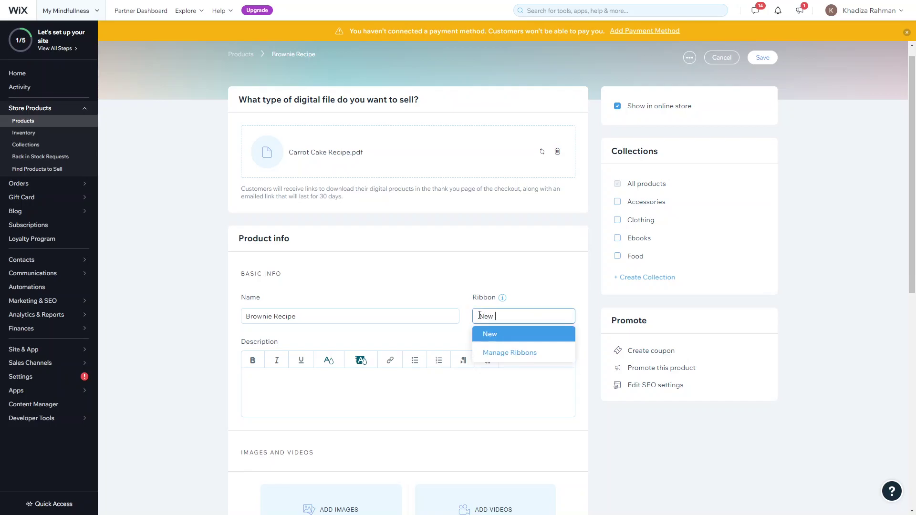
left_click(499, 333)
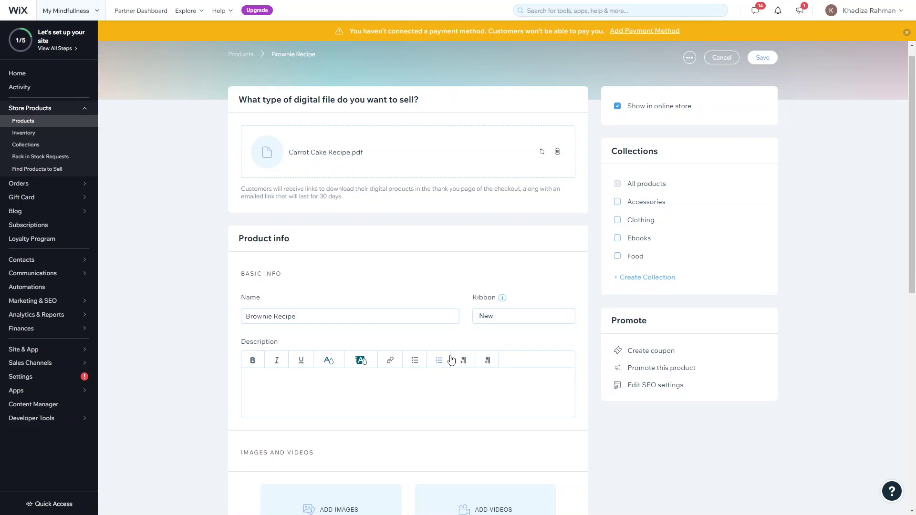
Write the description 'Download our brownie recipe!', correcting the misspelled 'Doenload'
left_click(403, 390)
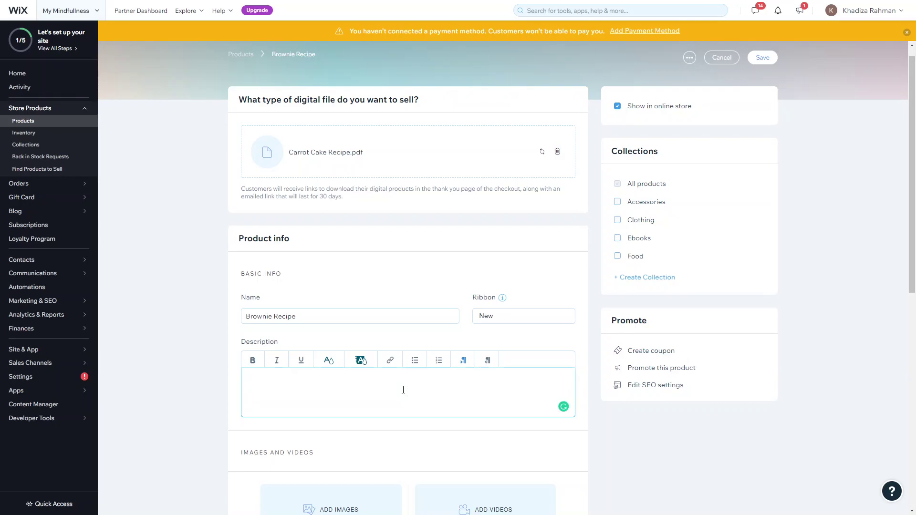
type("Doenload our")
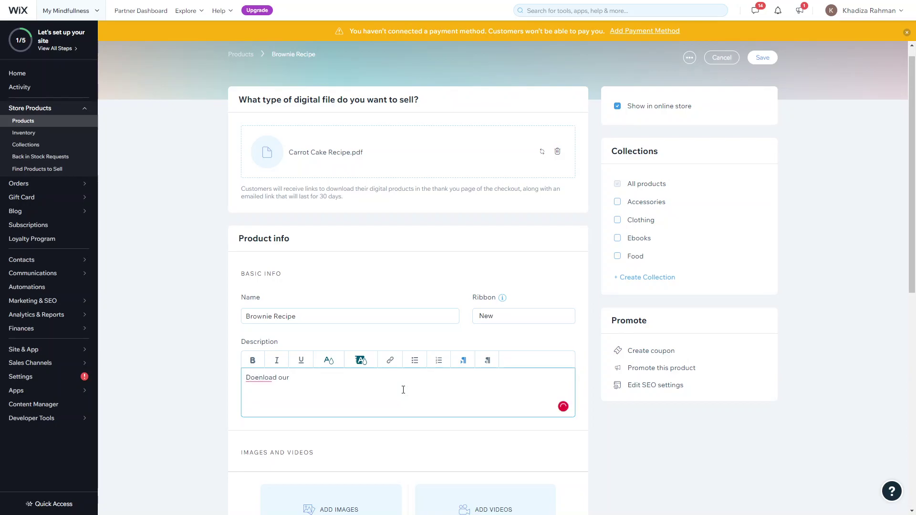
type(" brownie")
right_click(265, 378)
left_click(279, 389)
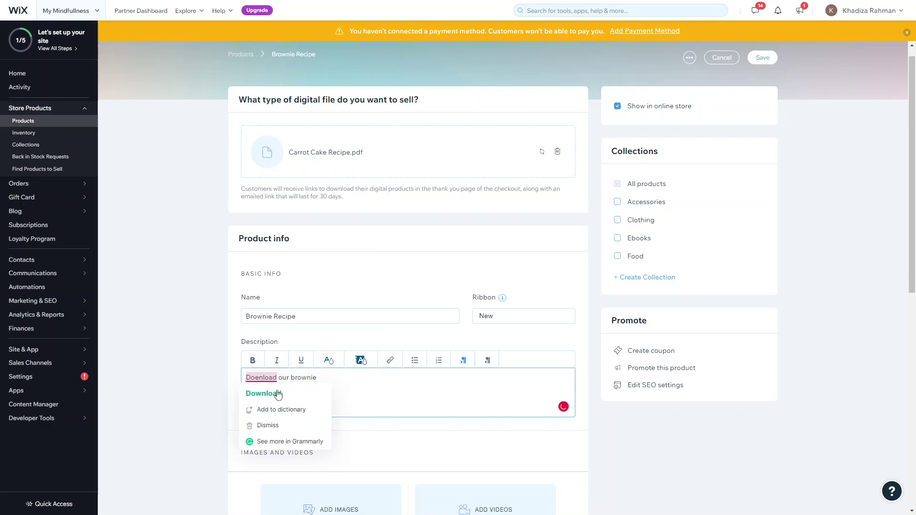
left_click(279, 389)
left_click(329, 381)
type("re")
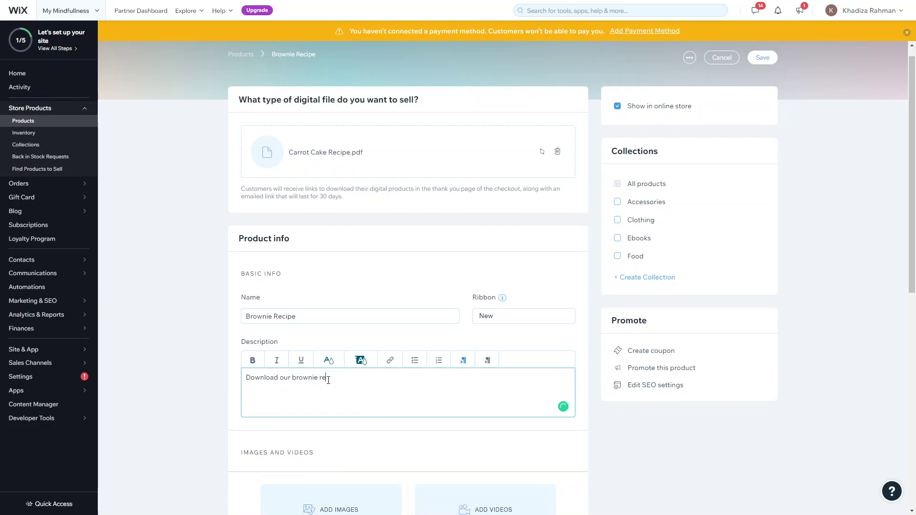
type("cipe!")
scroll(328, 380, "down", 4)
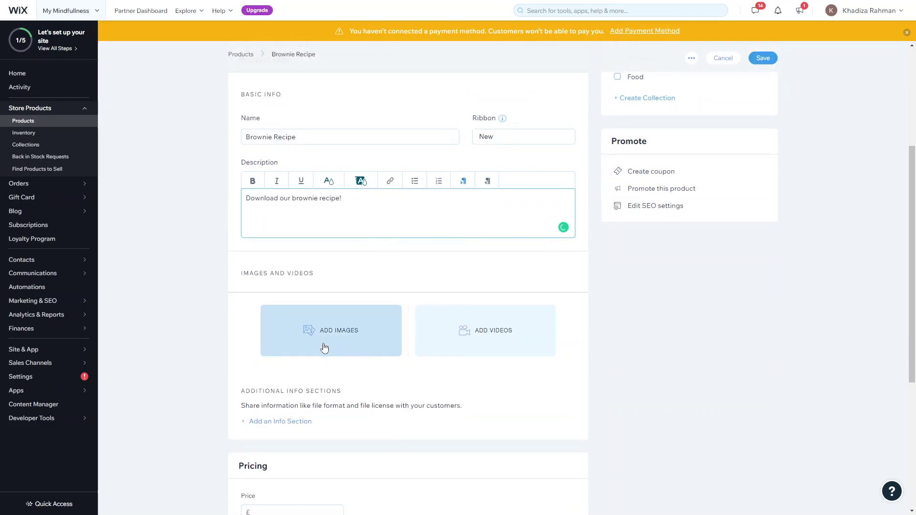
scroll(319, 351, "up", 1)
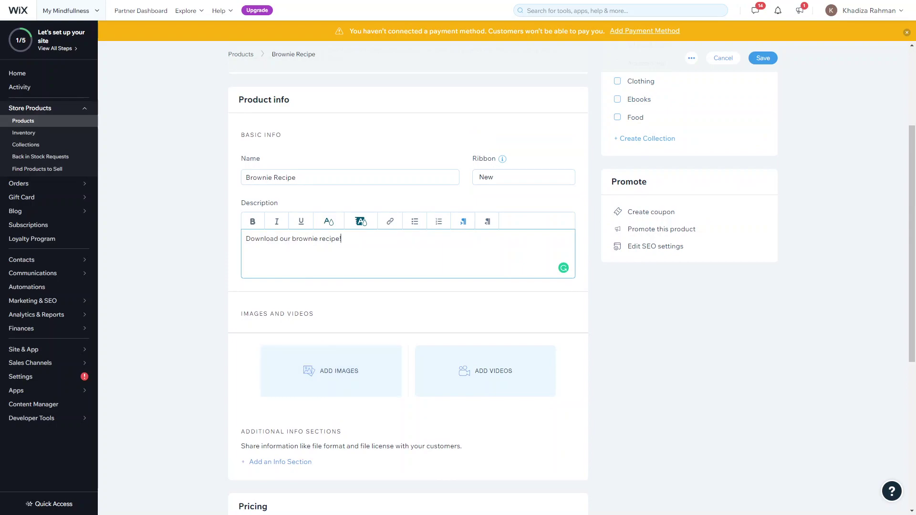
left_click(210, 324)
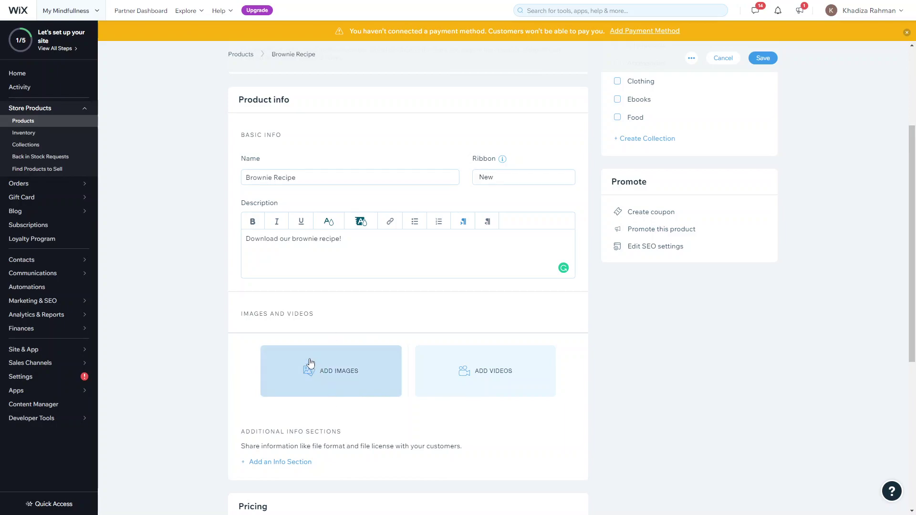
scroll(310, 362, "down", 2)
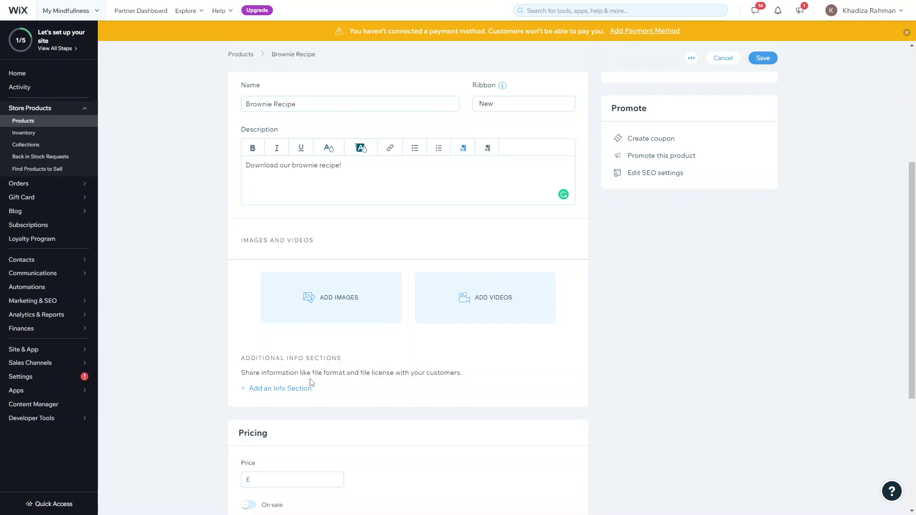
scroll(310, 382, "up", 2)
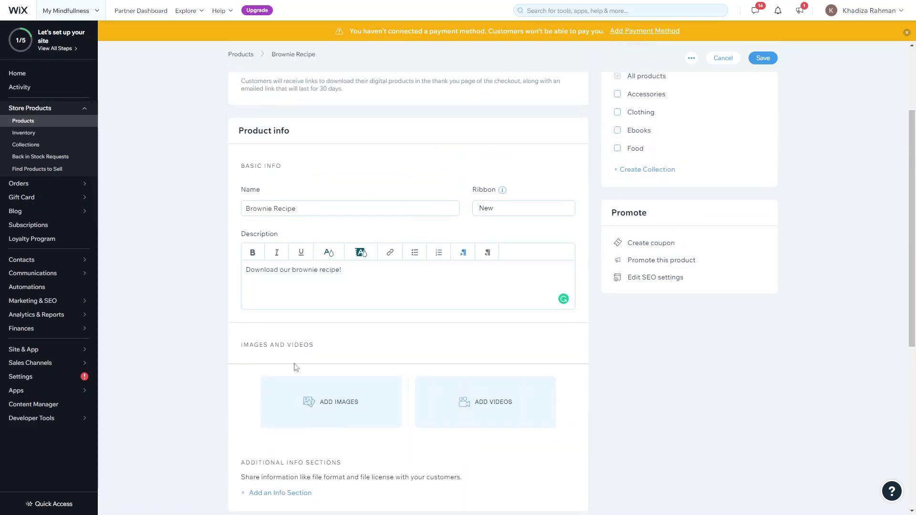
scroll(296, 367, "down", 3)
Add an info section titled 'How to use products' with the text 'Lorem Ipsum'
left_click(276, 366)
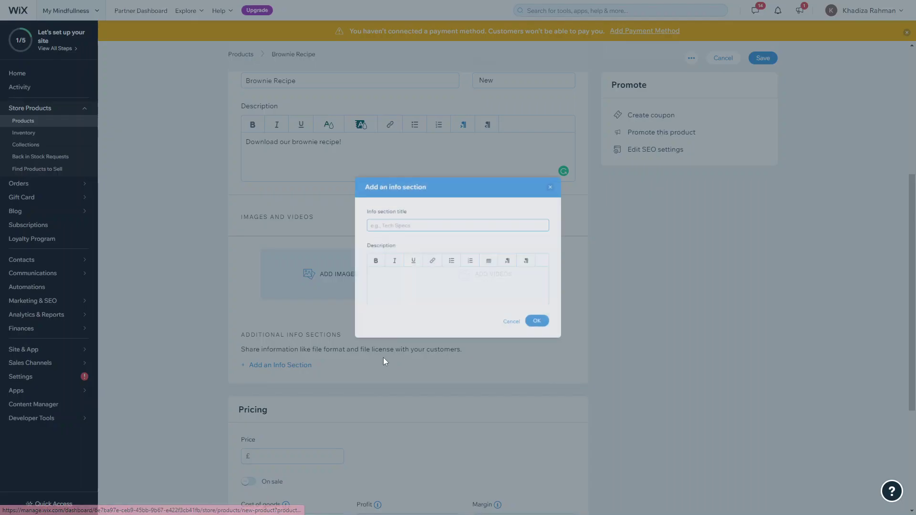
left_click(375, 214)
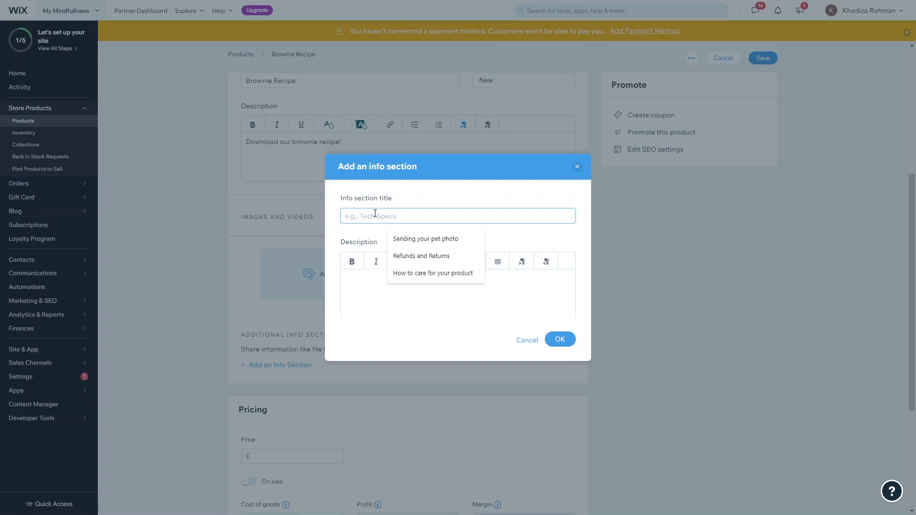
type("How to use")
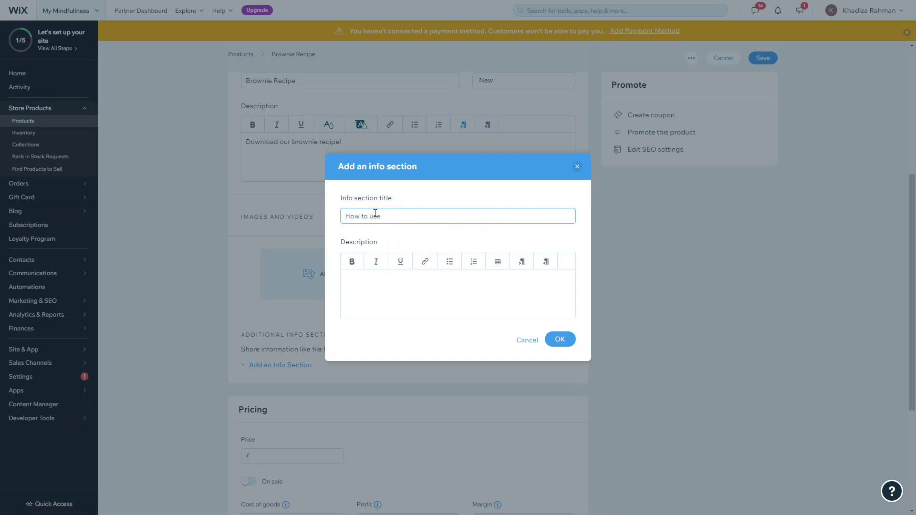
type(" pdf")
type("oducts")
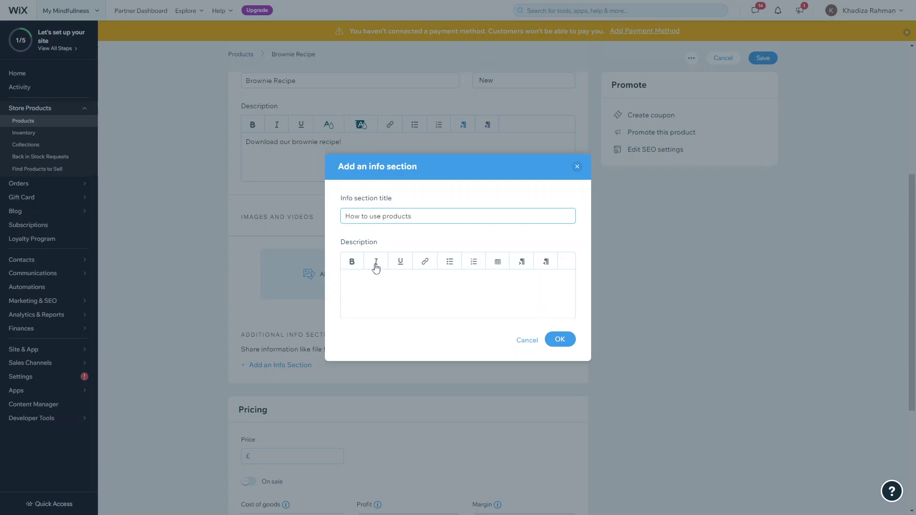
left_click(365, 284)
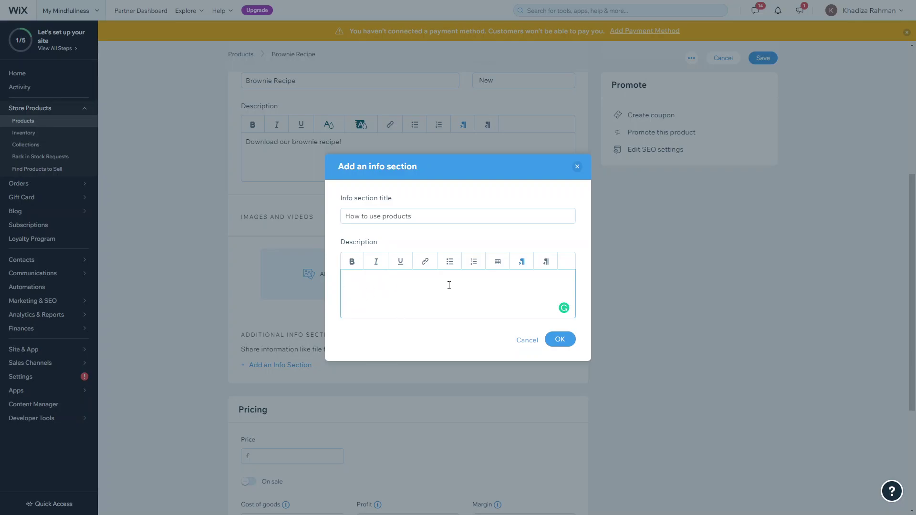
type("Lorem Ipsum")
left_click(561, 340)
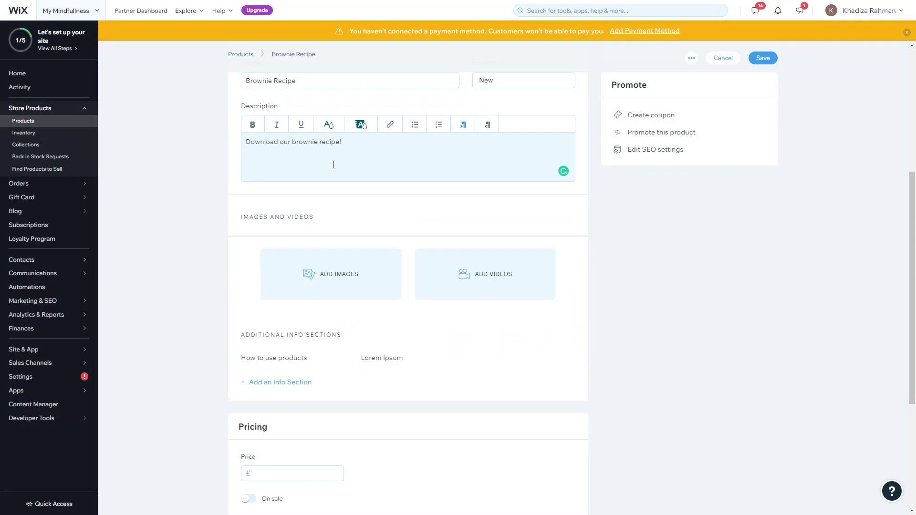
Set the price to £10 and put the product on sale at 5% off
scroll(304, 311, "down", 5)
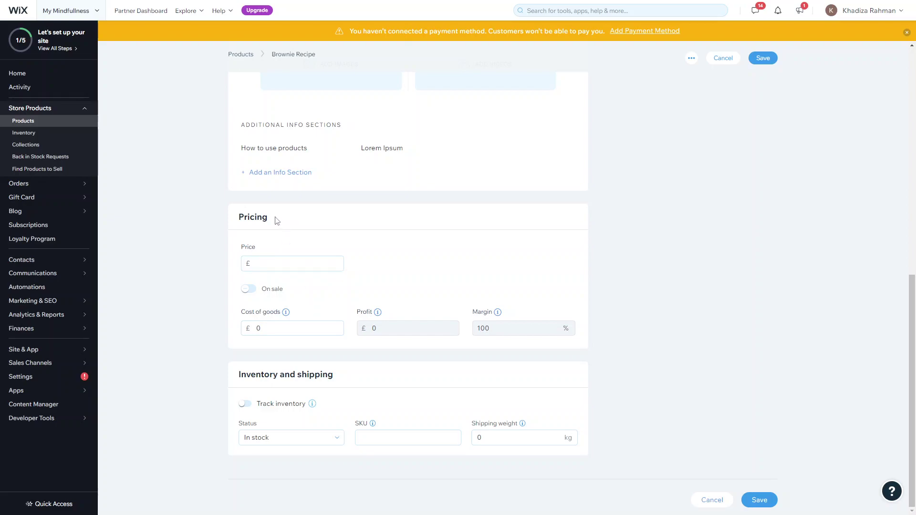
left_click(274, 264)
type("10")
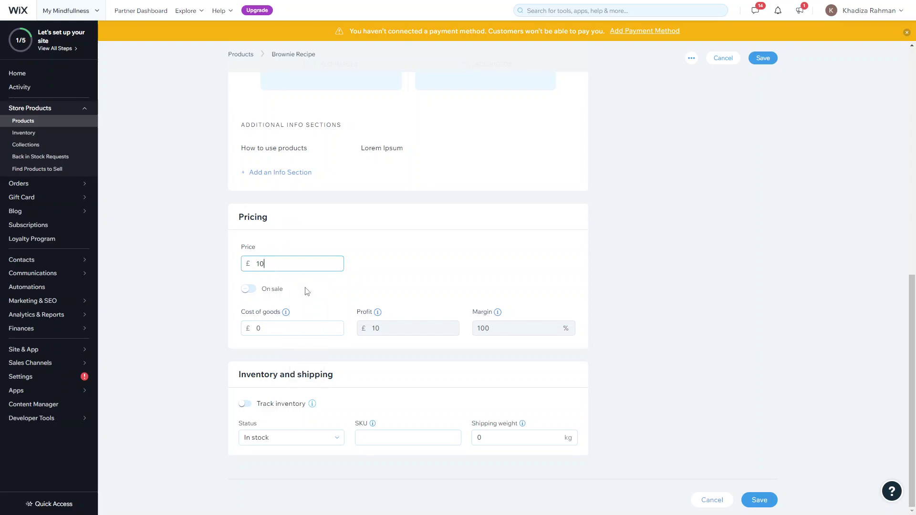
left_click(247, 289)
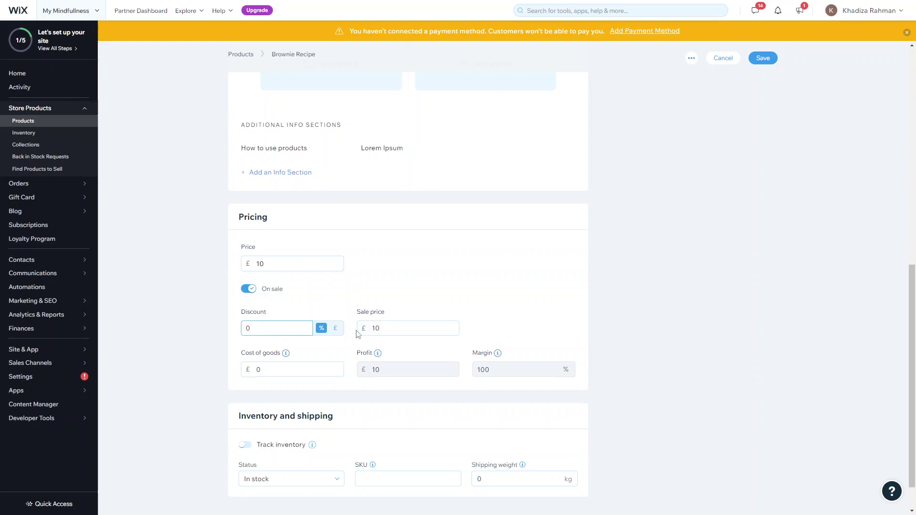
key("BackSpace")
type("5")
left_click(326, 294)
Try a £5 discount and then a 25% discount, and finally turn On sale off
left_click(335, 328)
left_click_drag(272, 328, 243, 328)
type("5")
left_click(407, 335)
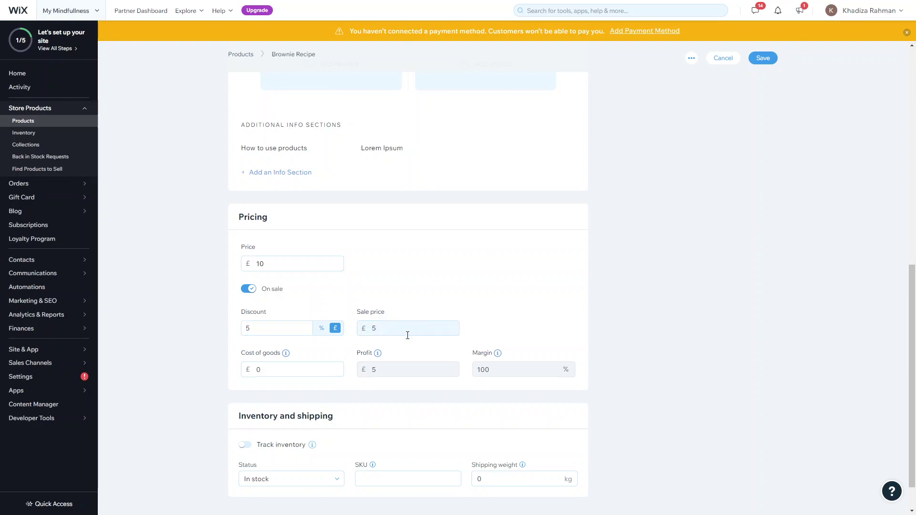
left_click_drag(277, 328, 205, 338)
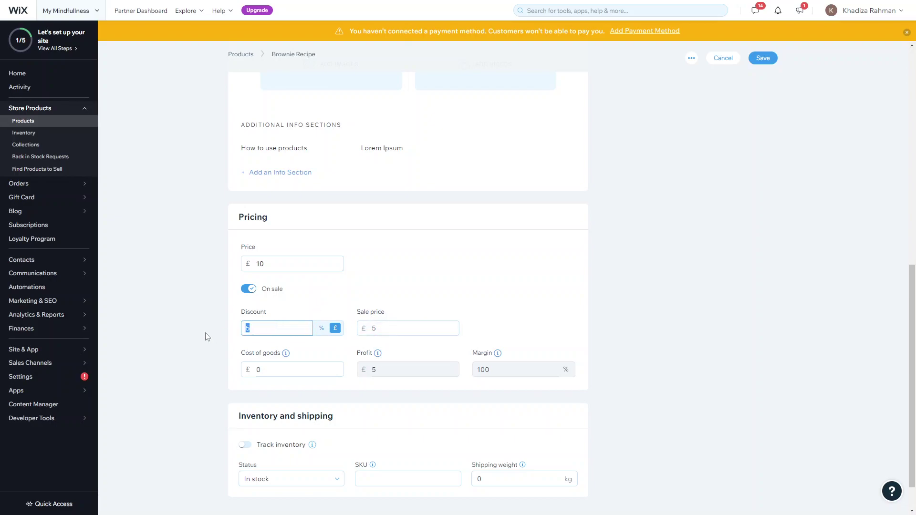
left_click(321, 327)
left_click_drag(276, 329, 195, 334)
type("25")
left_click(325, 310)
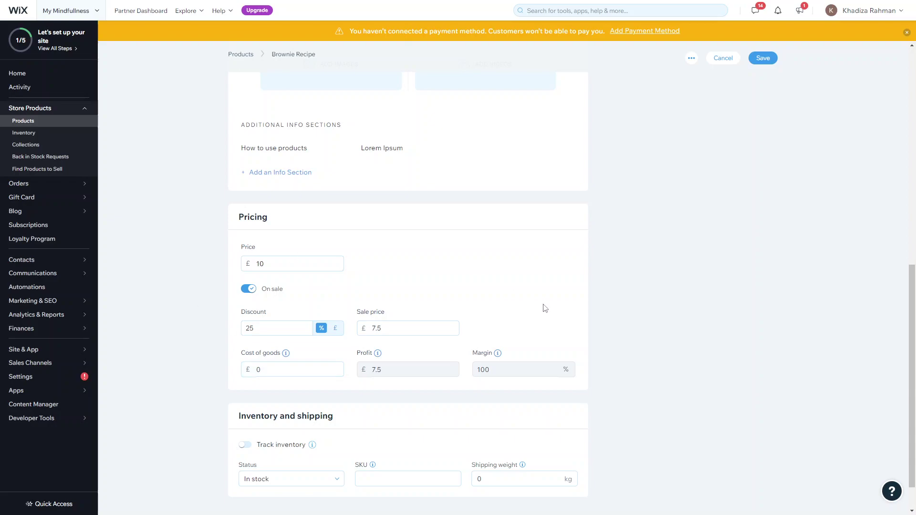
left_click(248, 289)
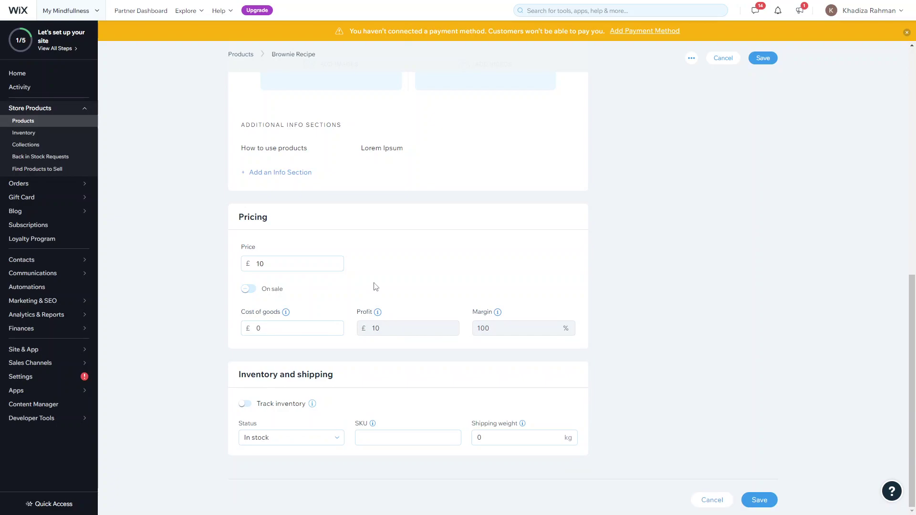
Enter £2 as the cost of goods, giving £8 profit and an 80% margin
left_click(286, 327)
double_click(258, 325)
type("2")
left_click(342, 313)
scroll(401, 237, "up", 5)
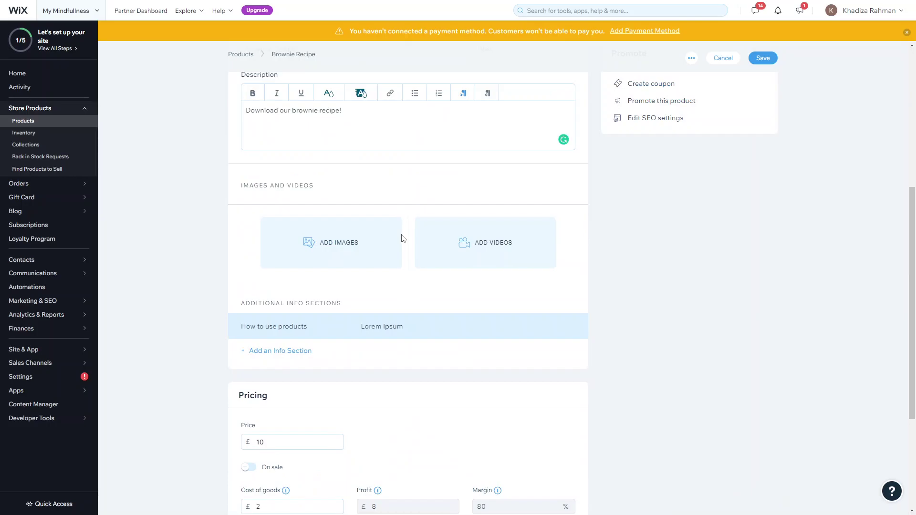
scroll(401, 237, "down", 5)
mouse_move(285, 311)
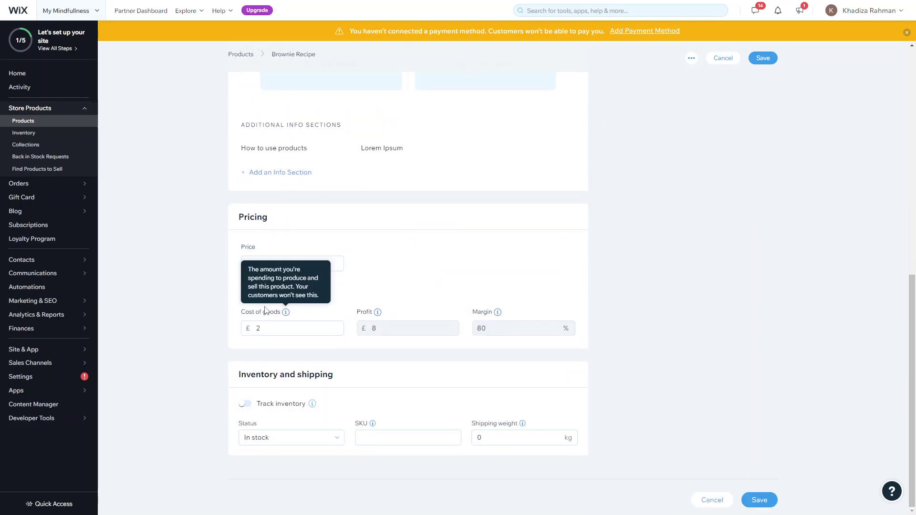
Turn on inventory tracking and set the stock to 50 units
left_click(244, 403)
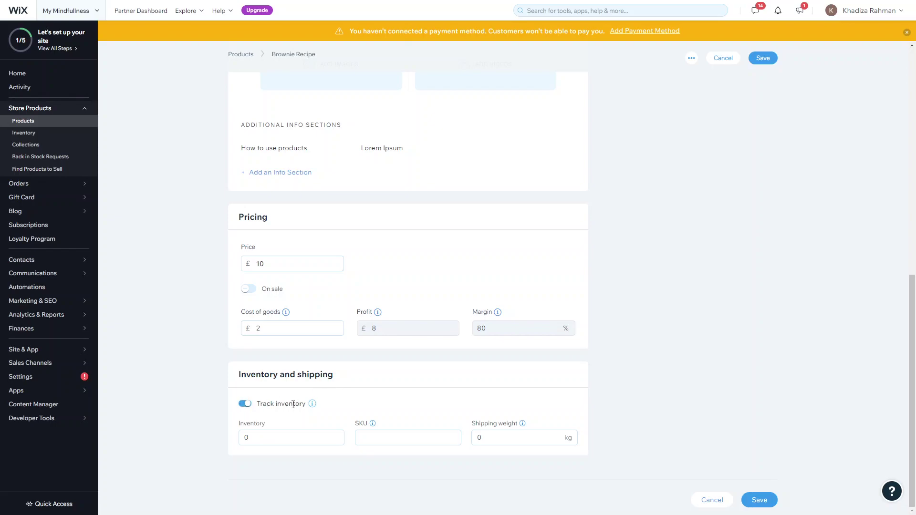
left_click(246, 403)
left_click(246, 405)
left_click(260, 434)
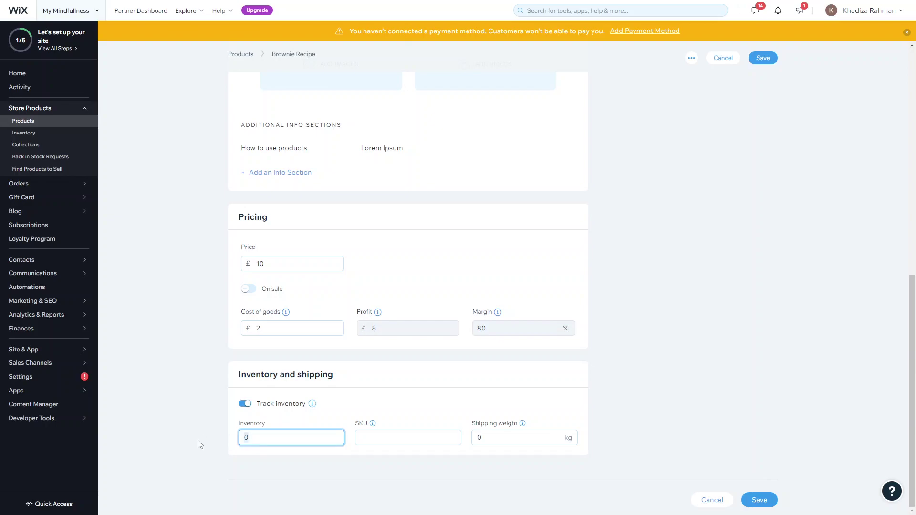
key("BackSpace")
type("50")
left_click(198, 441)
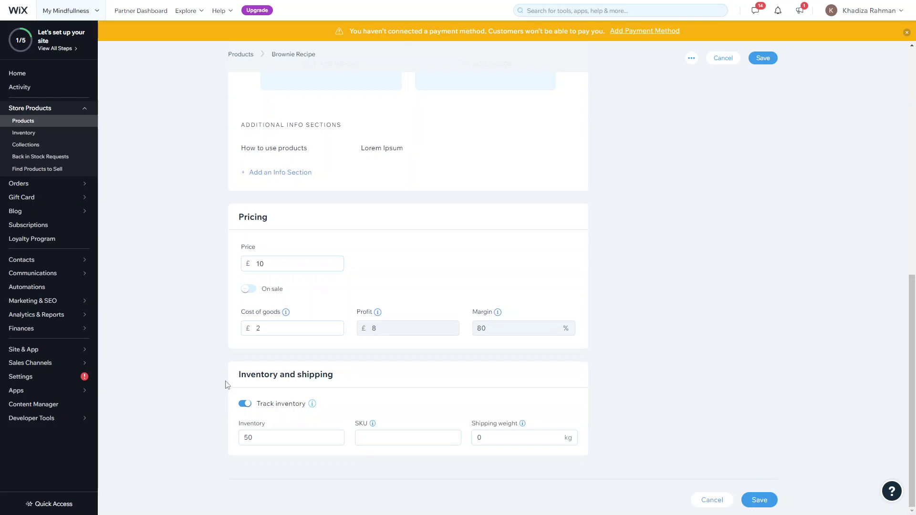
scroll(225, 384, "up", 10)
scroll(225, 383, "down", 10)
Add the product to the Ebooks collection
scroll(524, 416, "up", 10)
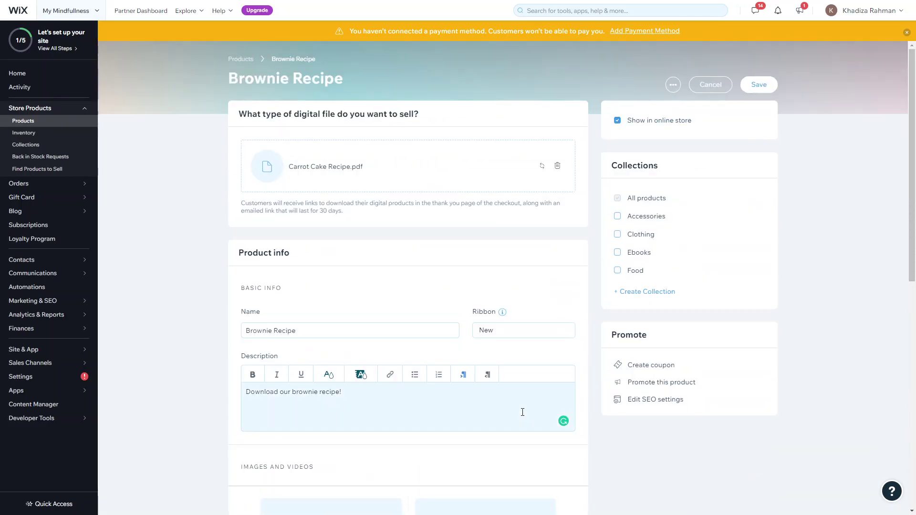
scroll(522, 412, "down", 6)
scroll(522, 412, "up", 6)
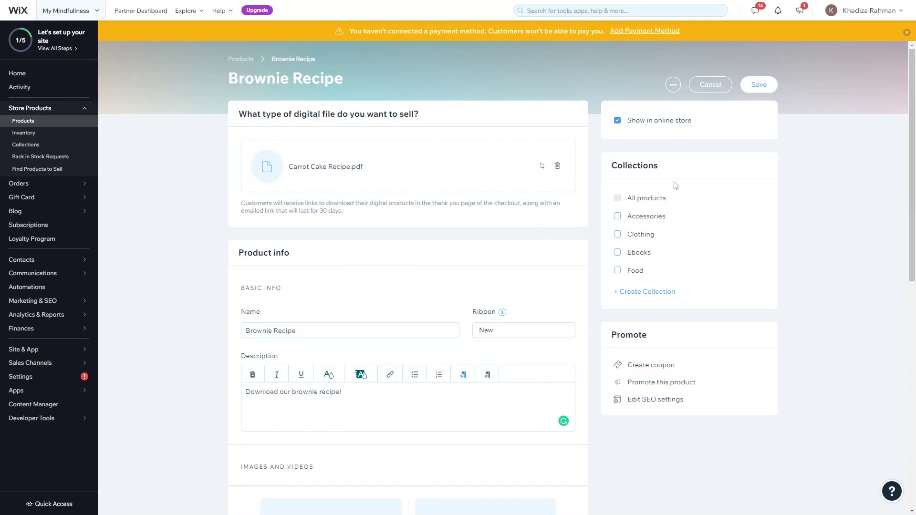
left_click(635, 255)
Create a new 'Downloadable' collection for the product and also tick Food
left_click(651, 291)
type("Downloadab")
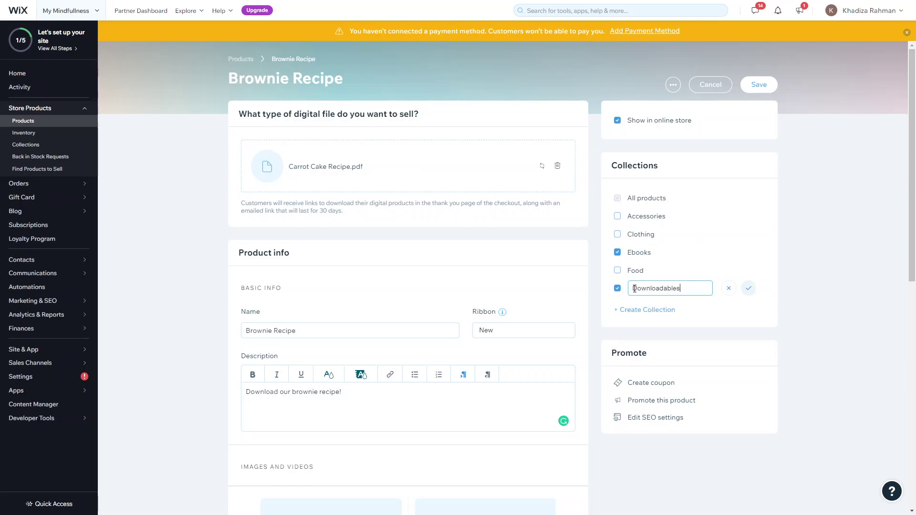
type("les")
right_click(666, 289)
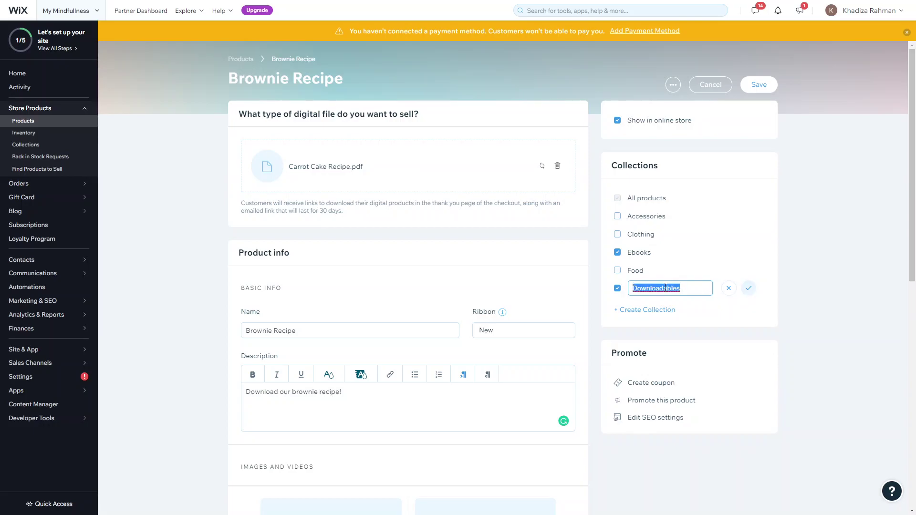
left_click(699, 297)
left_click(748, 289)
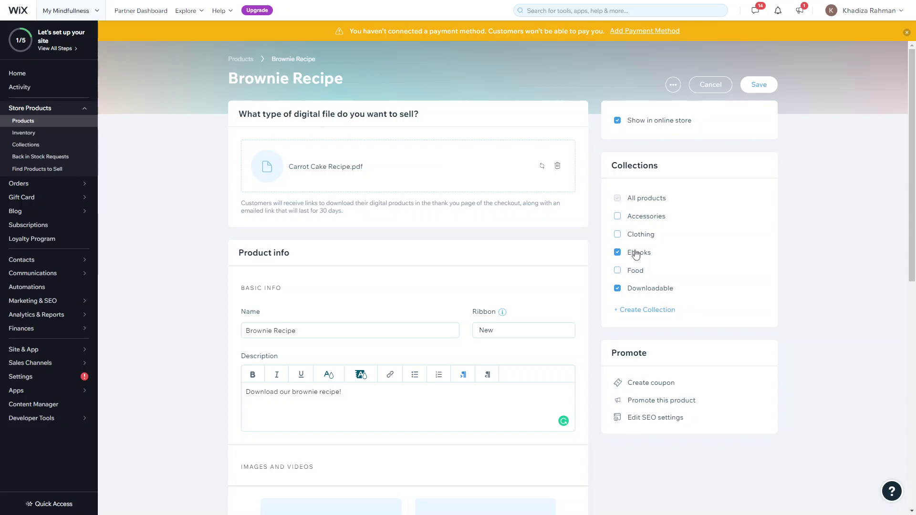
left_click(636, 271)
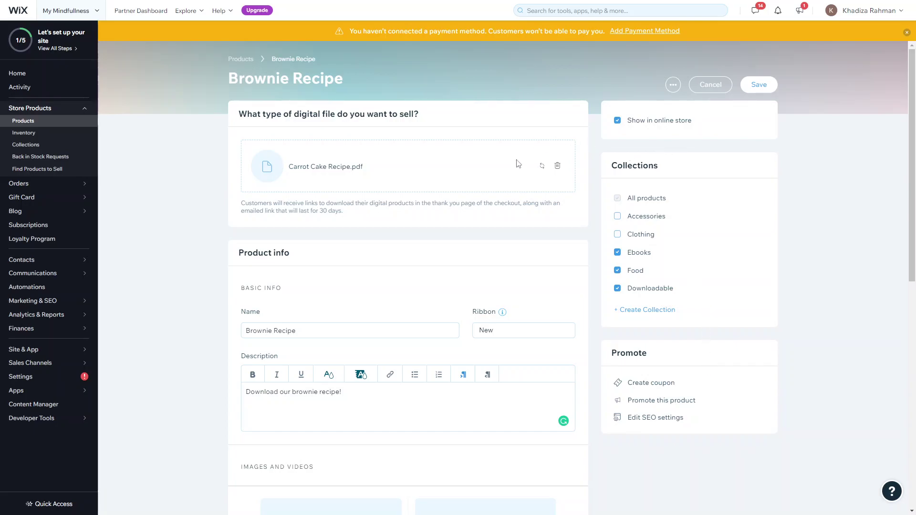
Toggle 'Show in online store' off and back on, then save the Brownie Recipe product
left_click(641, 128)
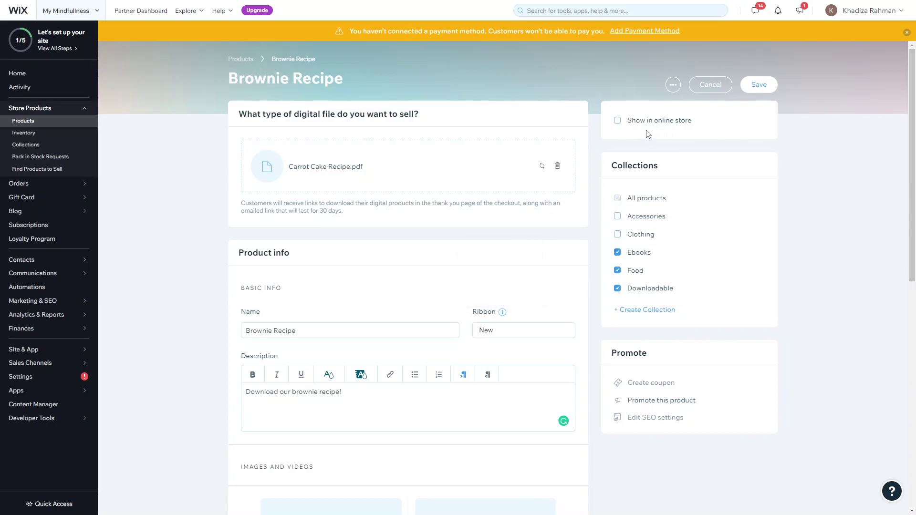
left_click(657, 123)
left_click(762, 84)
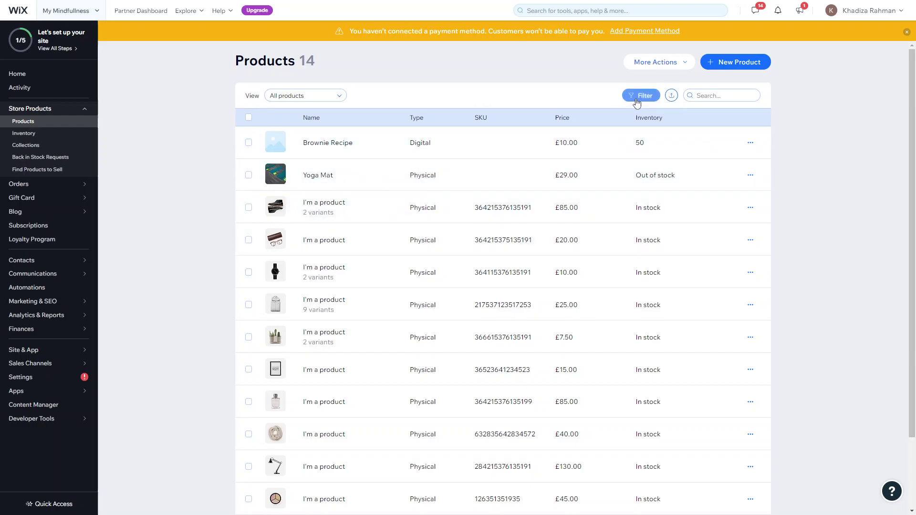
Filter Products by the Digital product type, dismiss the payment warning, and reload the list
scroll(478, 338, "down", 2)
scroll(478, 339, "up", 2)
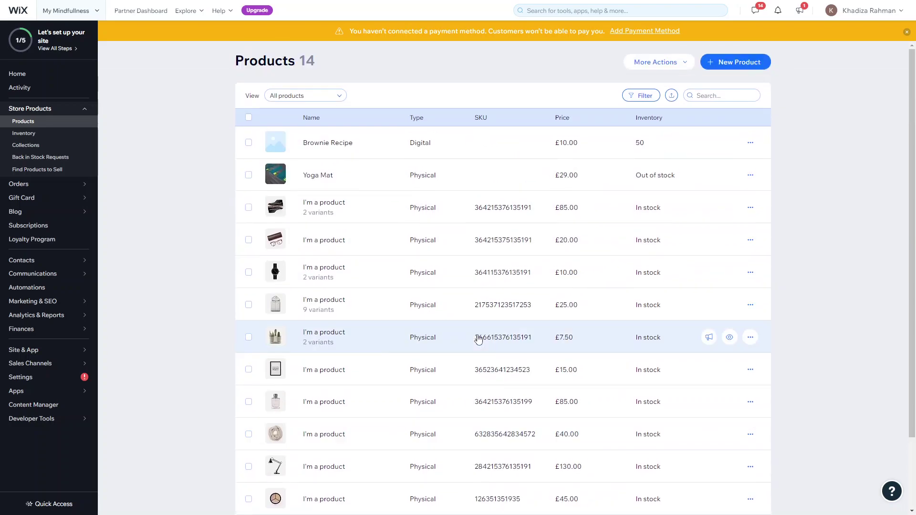
left_click(633, 99)
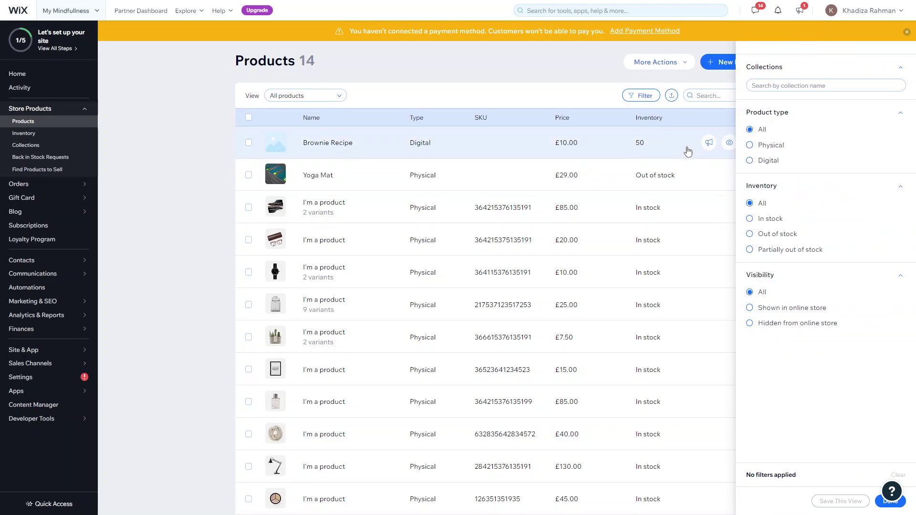
left_click(763, 164)
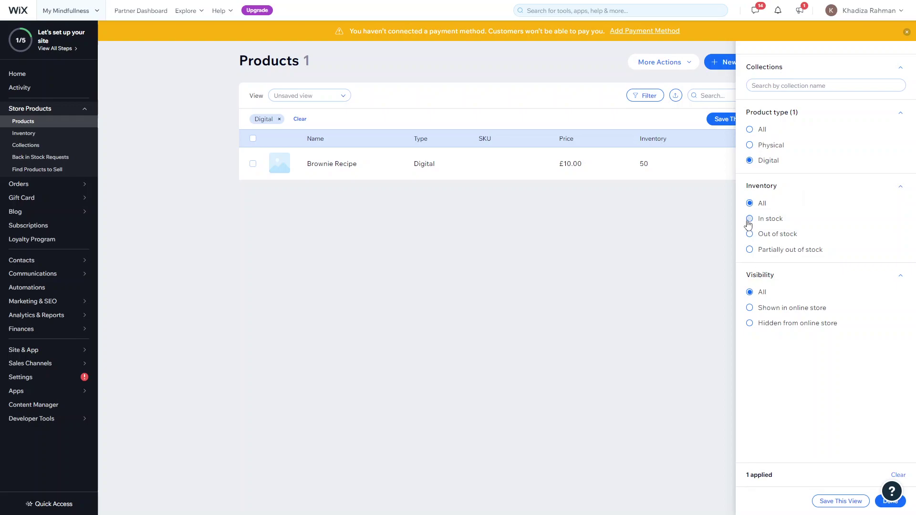
left_click(906, 32)
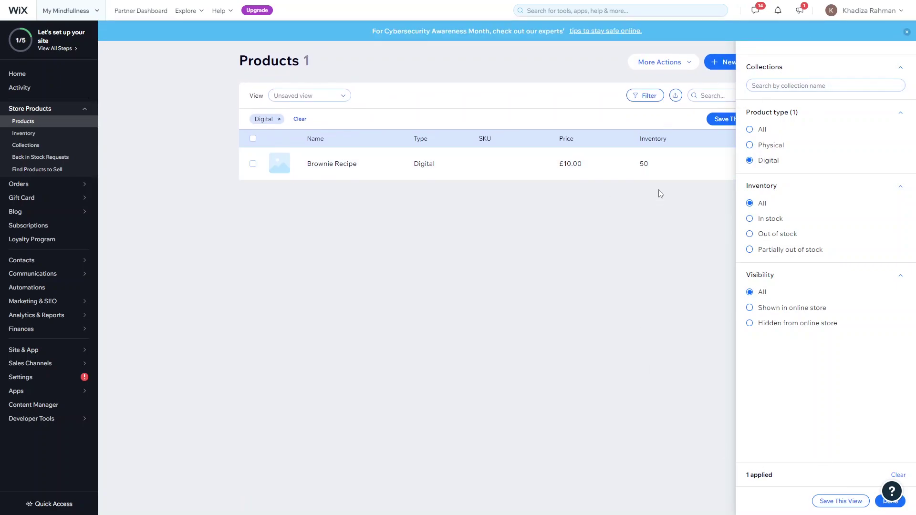
left_click(46, 122)
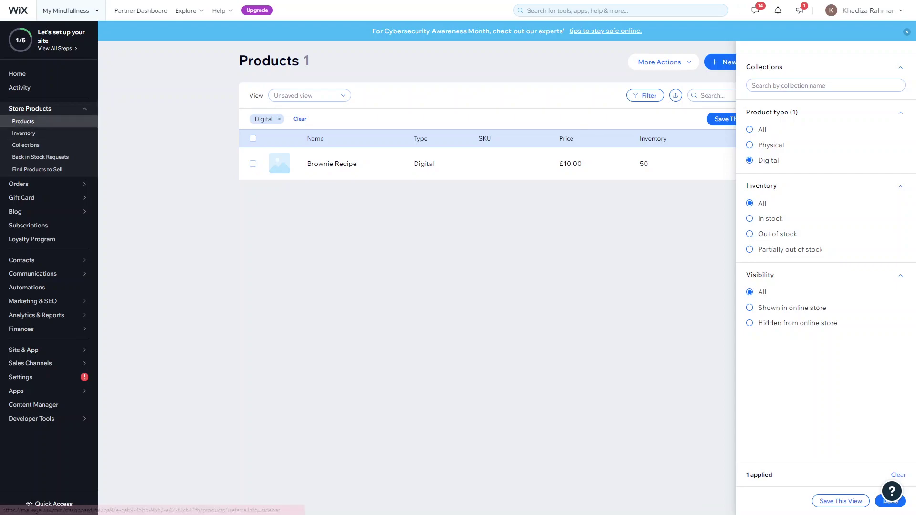